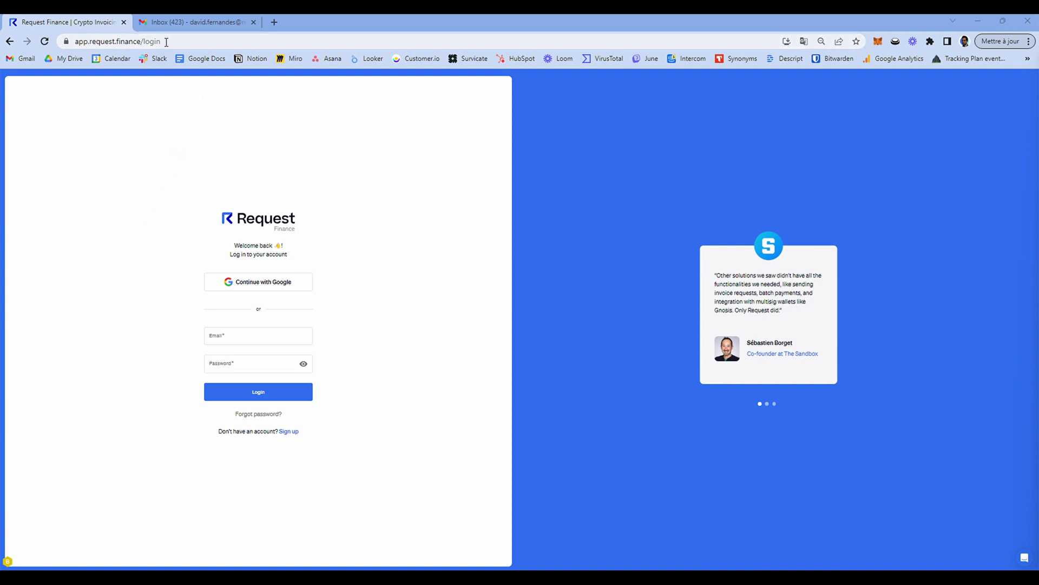
Switch from login to sign-up and choose to continue with a Google account.
left_click(288, 431)
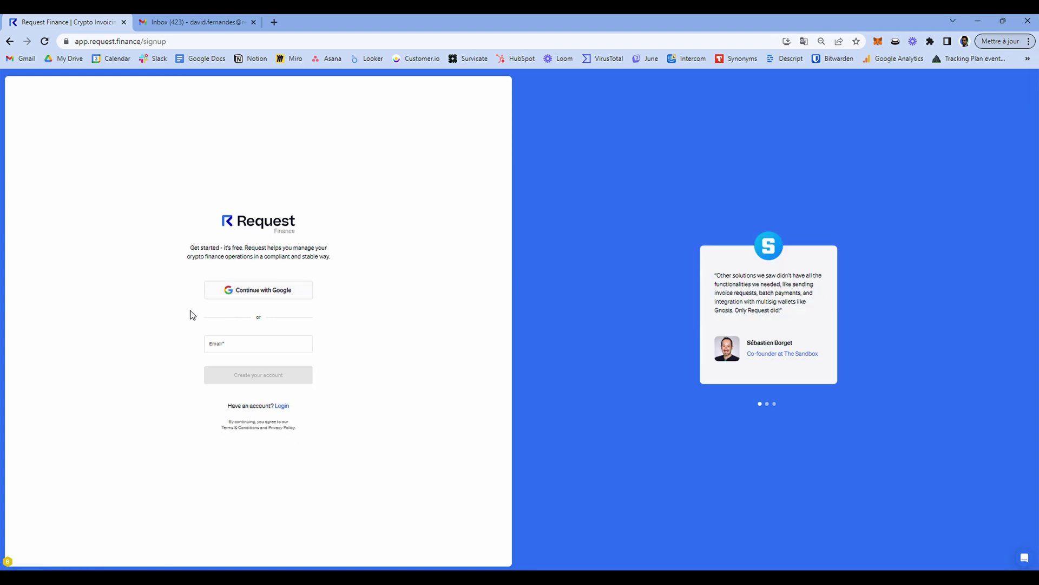
left_click(223, 346)
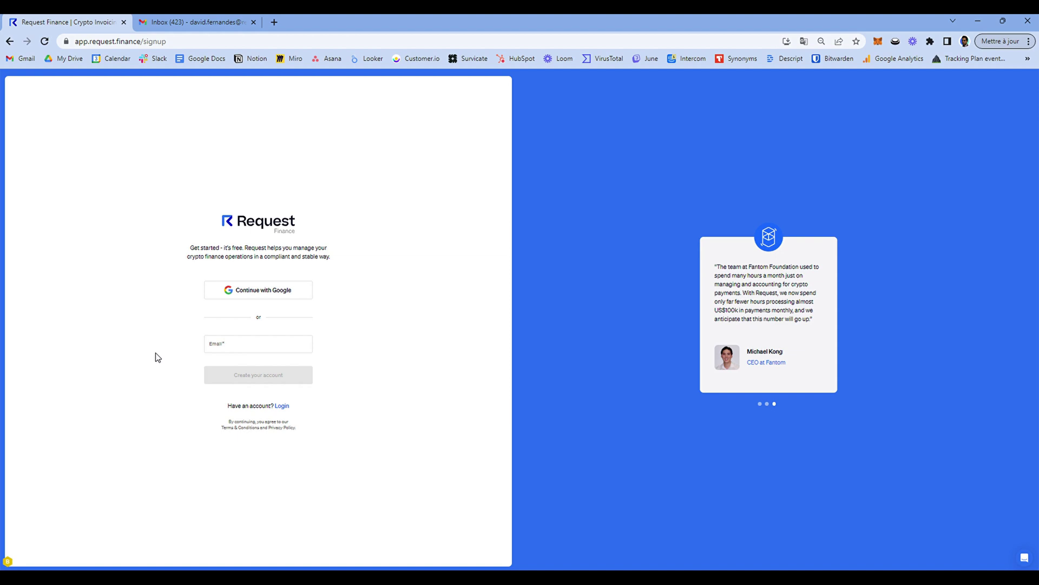
left_click(227, 295)
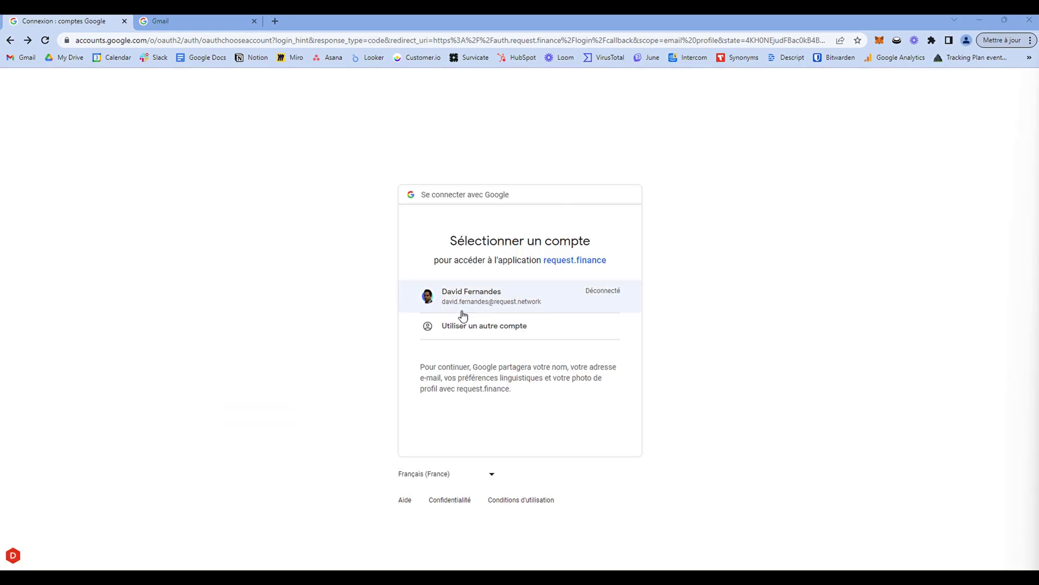
Pick the existing Google account and enter its password to sign in.
left_click(482, 308)
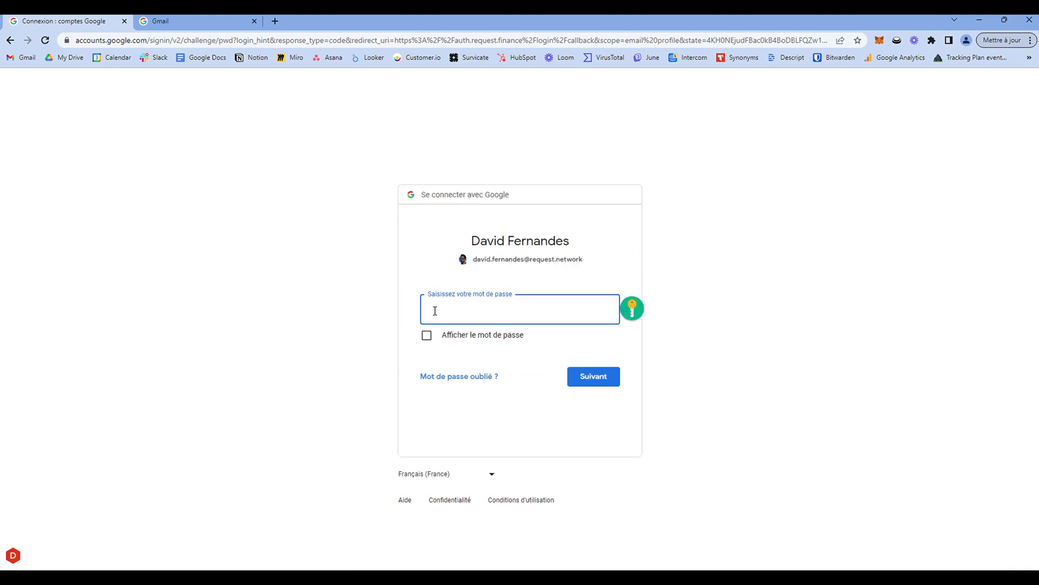
type("••••••••••••••••")
left_click(585, 379)
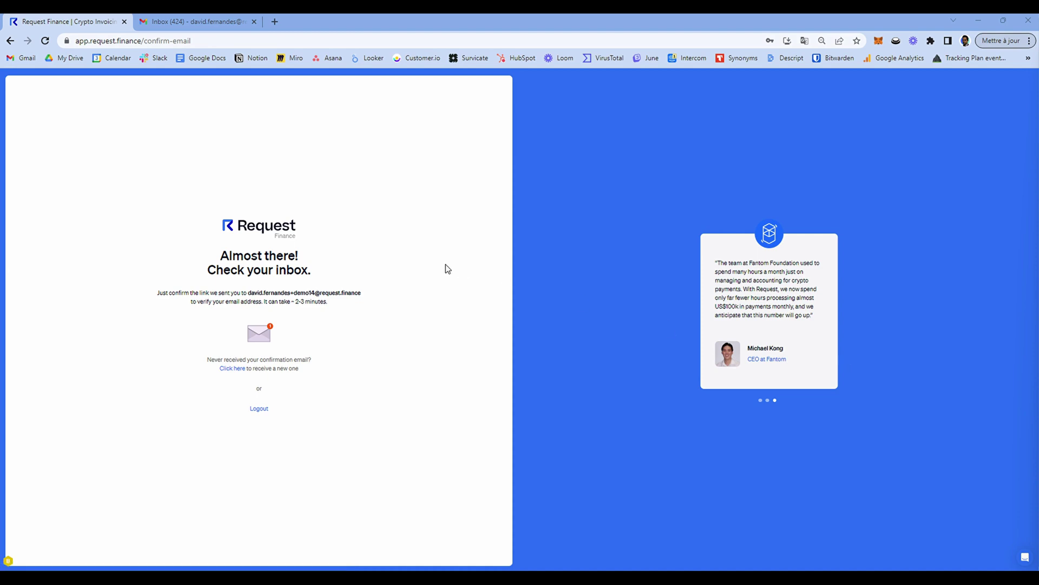
In Gmail, open Request Finance's Verify your email message and confirm the account.
left_click(195, 21)
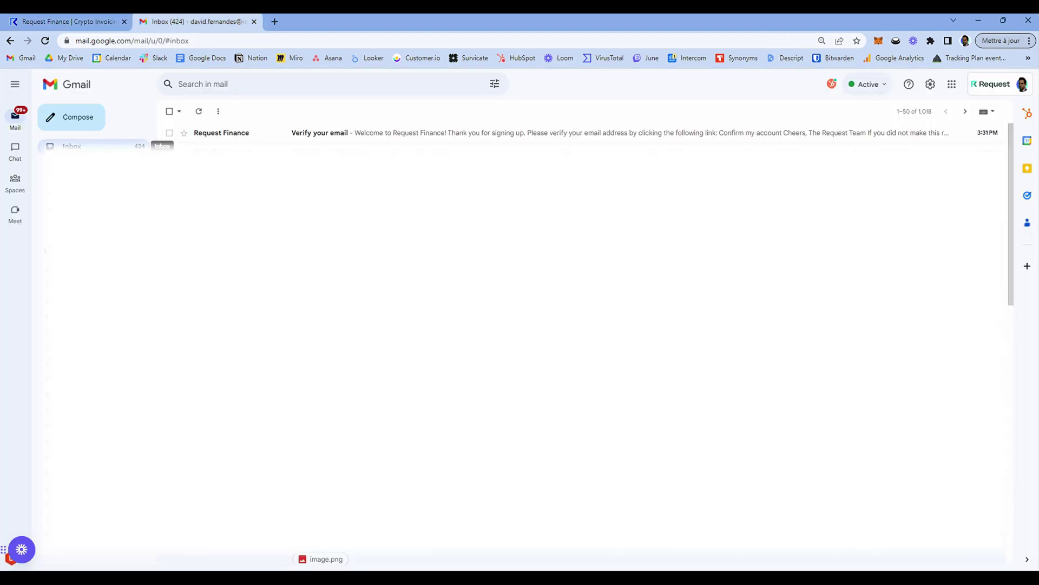
left_click(242, 134)
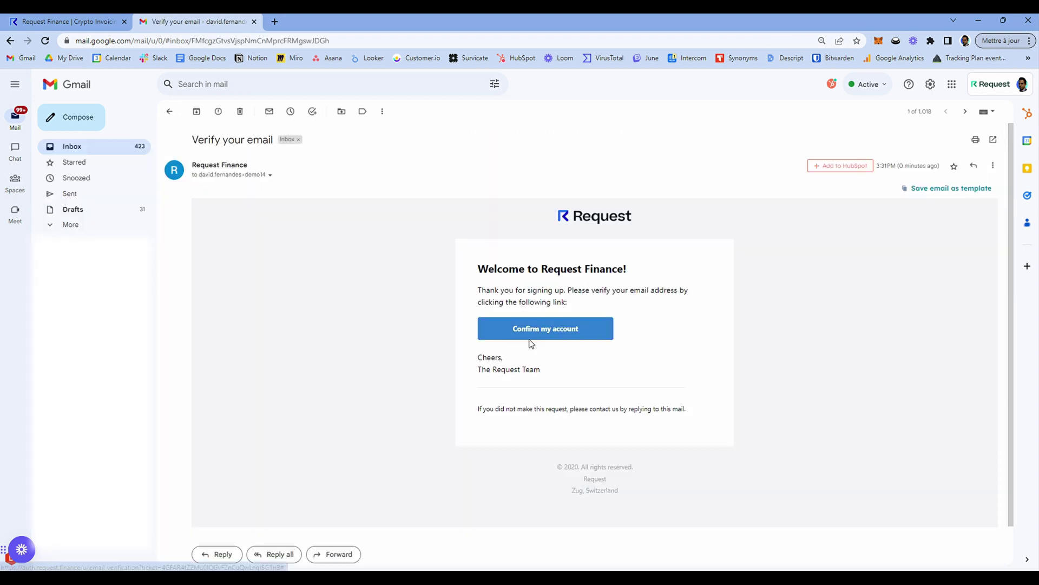
left_click(544, 342)
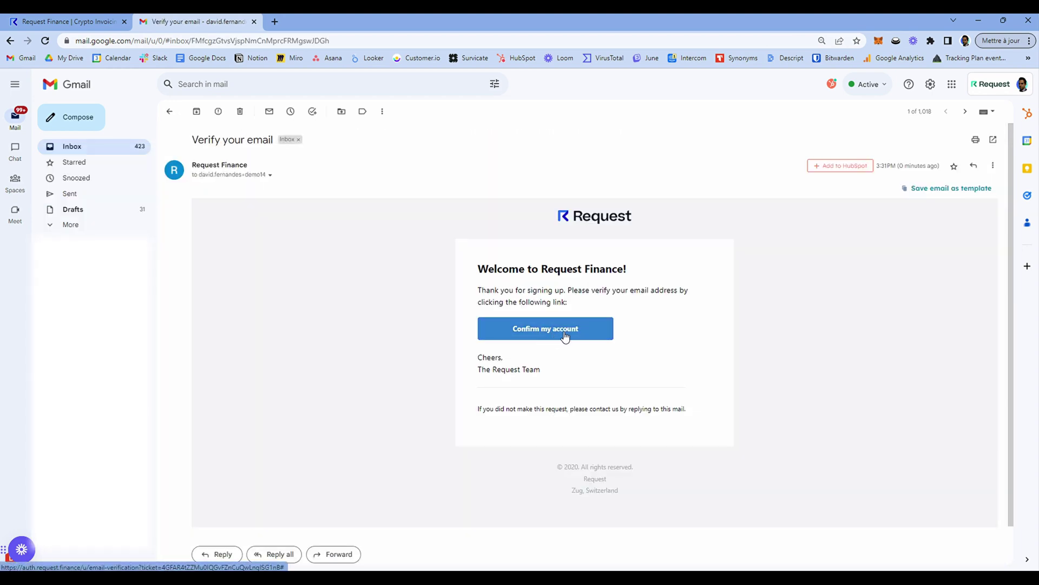
left_click(565, 337)
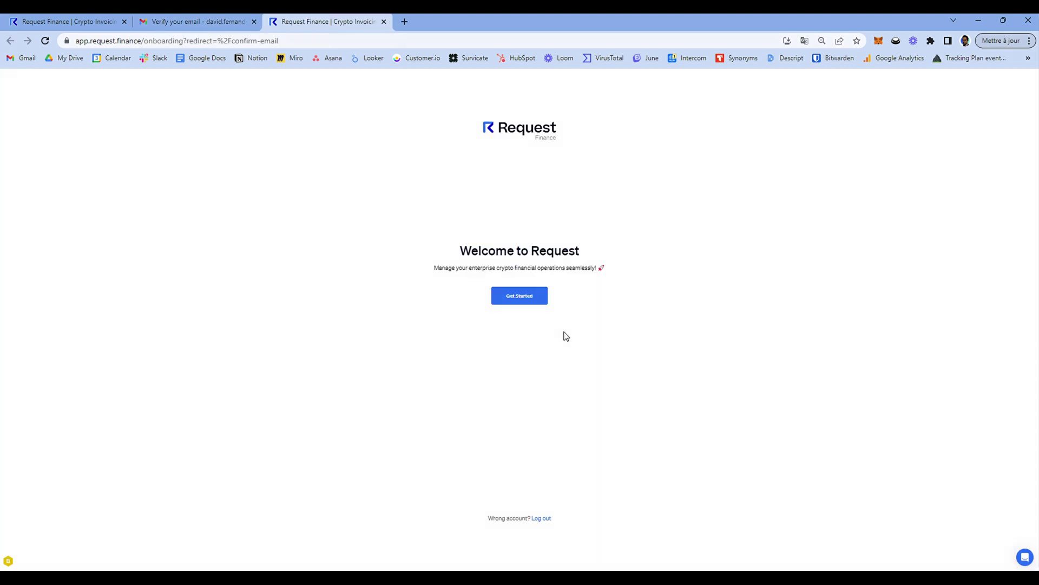
Answer the onboarding questions as a Freelancer who wants to get paid in crypto.
left_click(516, 301)
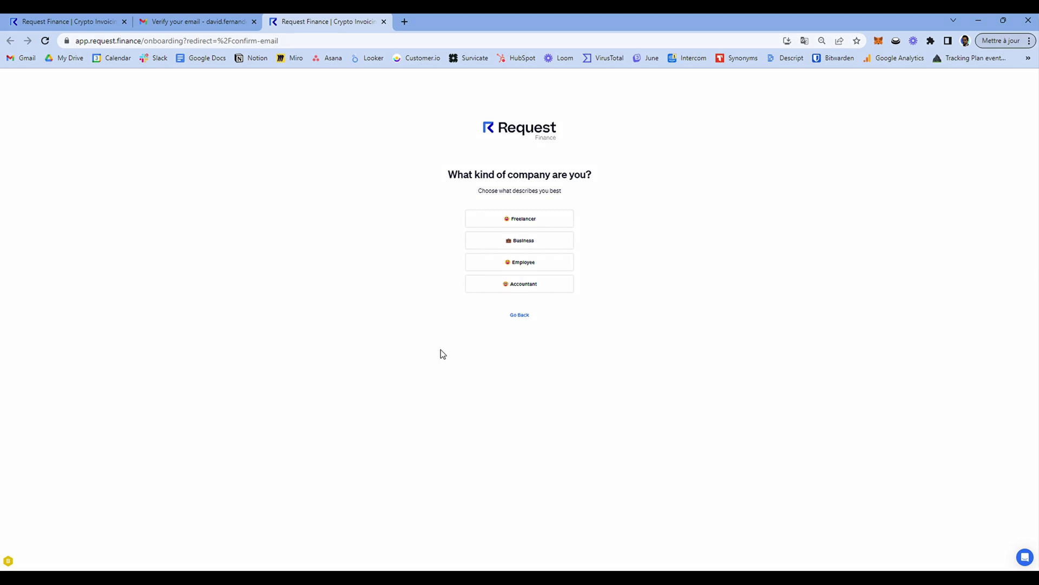
left_click(486, 219)
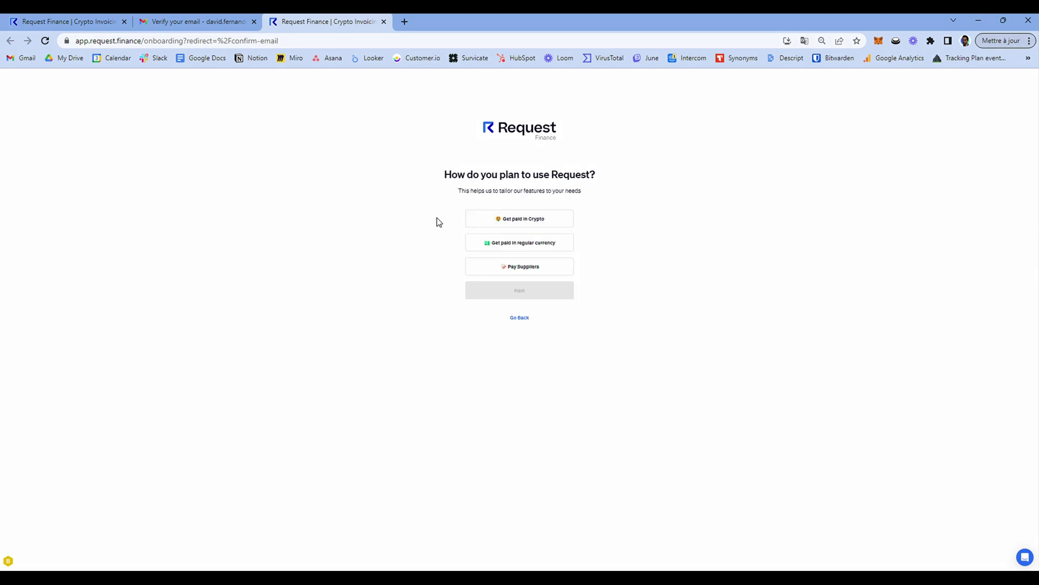
left_click(492, 219)
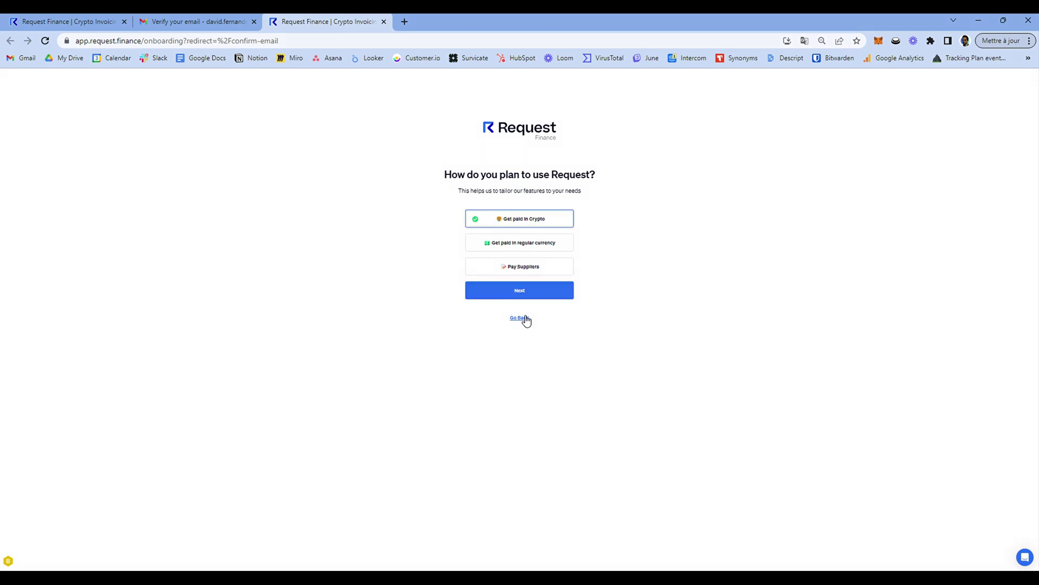
left_click(520, 290)
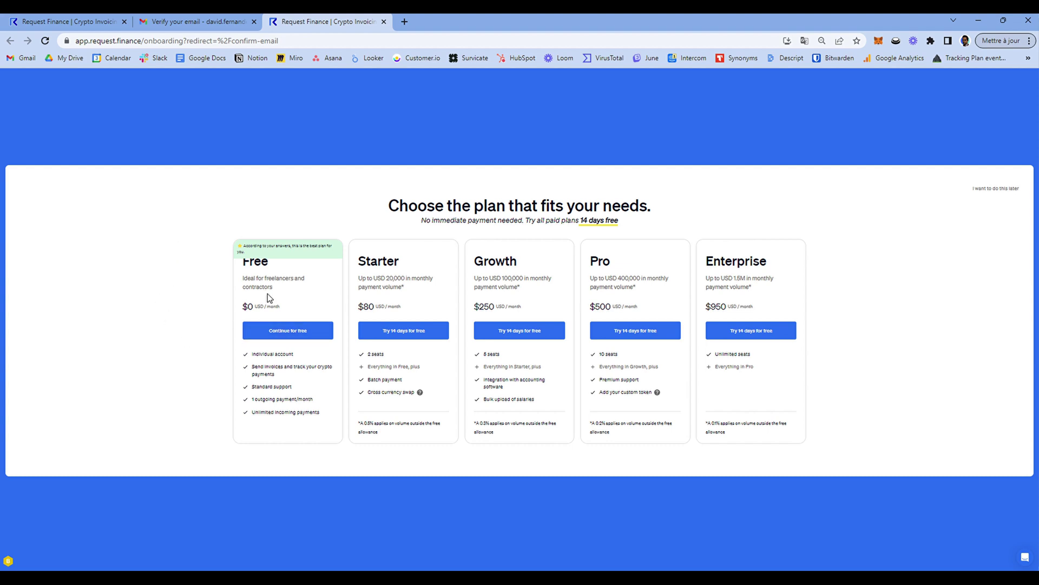
Finish onboarding on the Free plan and go to Settings > Company Settings.
left_click(291, 331)
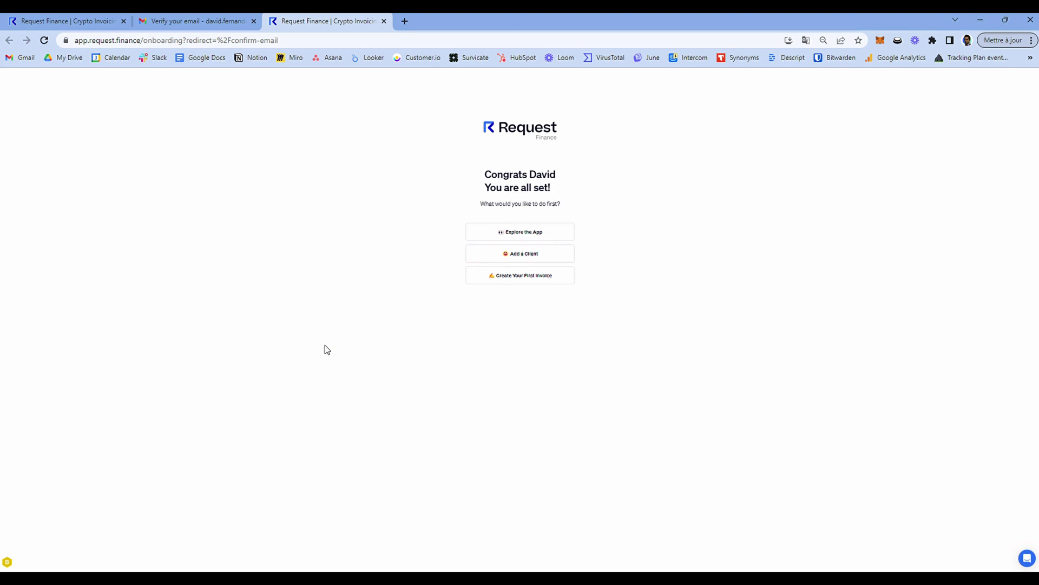
left_click(498, 233)
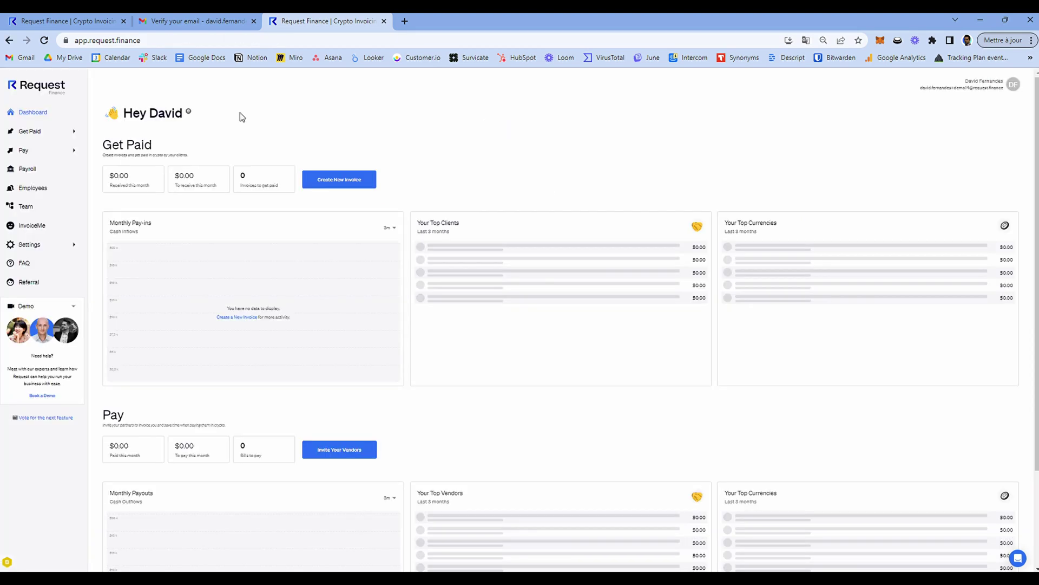
left_click(36, 246)
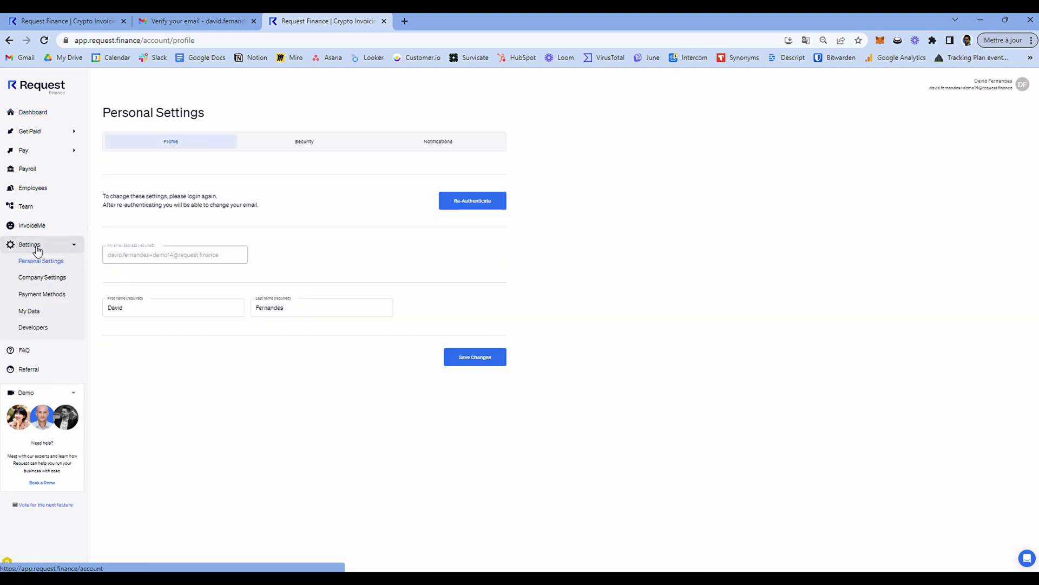
left_click(50, 276)
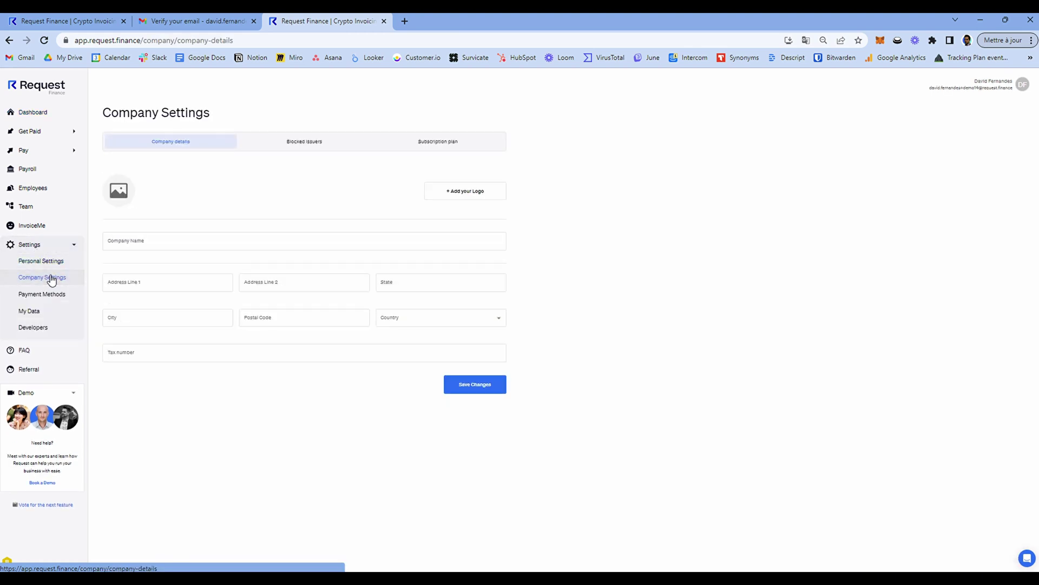
Enter the company name and its street address.
left_click(115, 248)
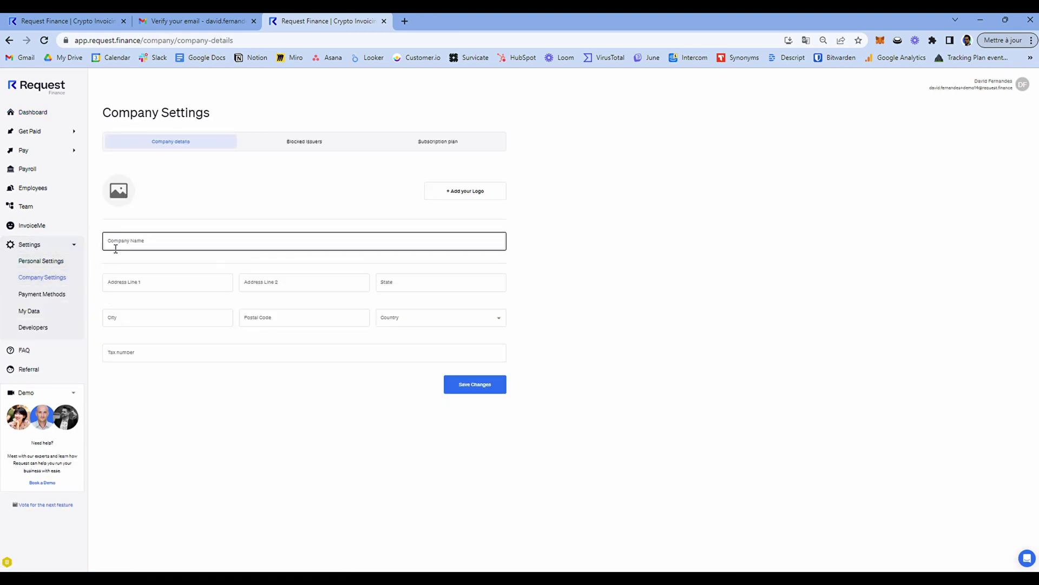
type("David F Consulting")
left_click(153, 287)
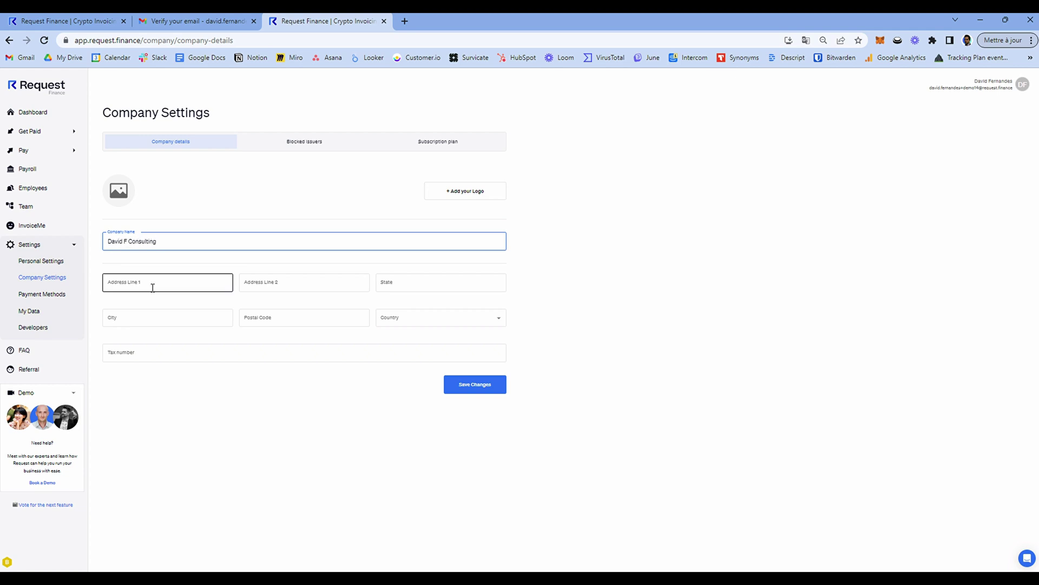
left_click(157, 291)
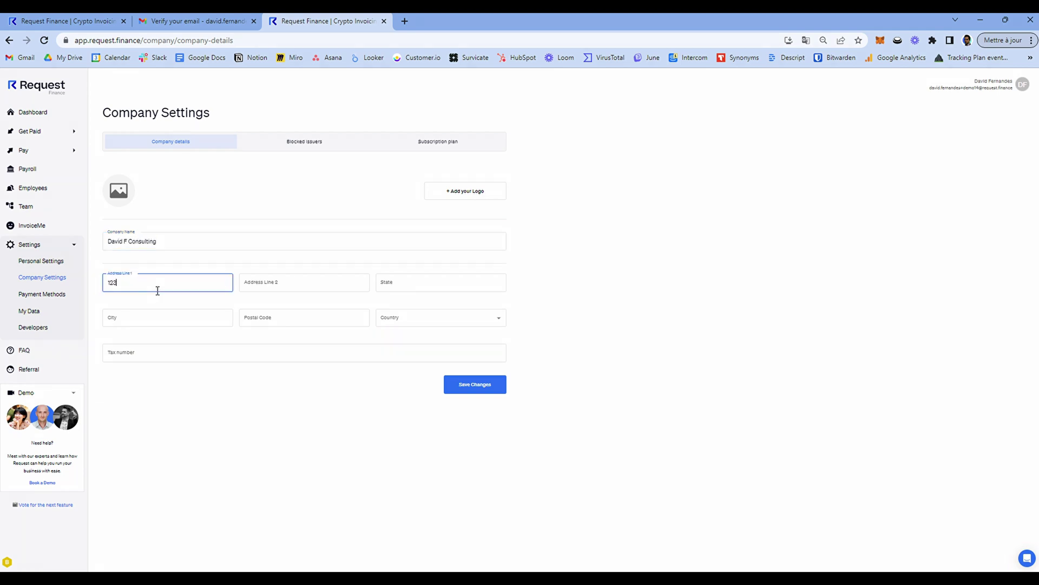
Fill in the city, postal code and country France, and begin adding a company logo.
key("Tab")
type("Paris")
key("Tab")
type("75008")
key("Tab")
type("France")
key("Return")
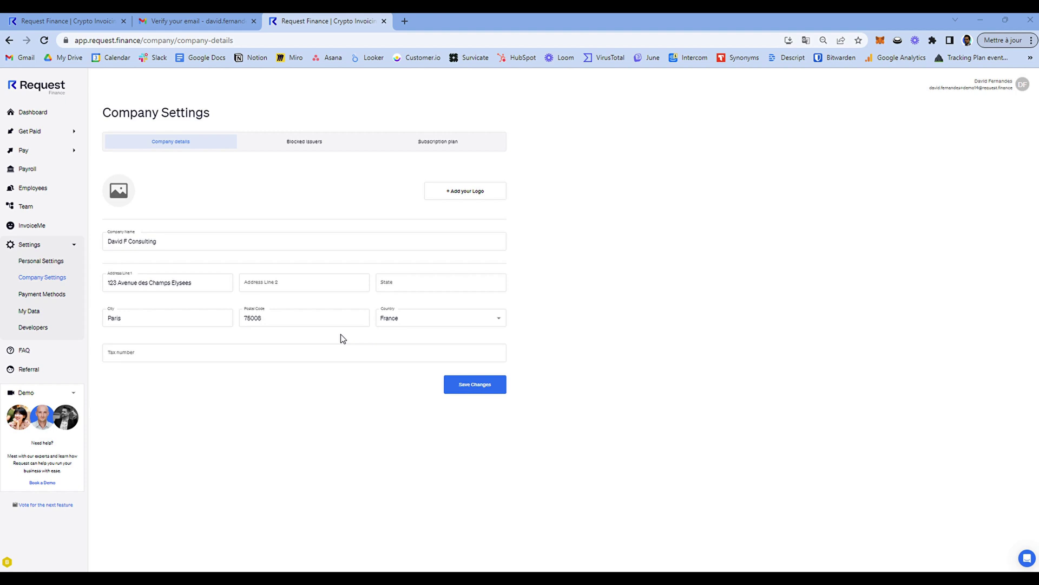
left_click(454, 194)
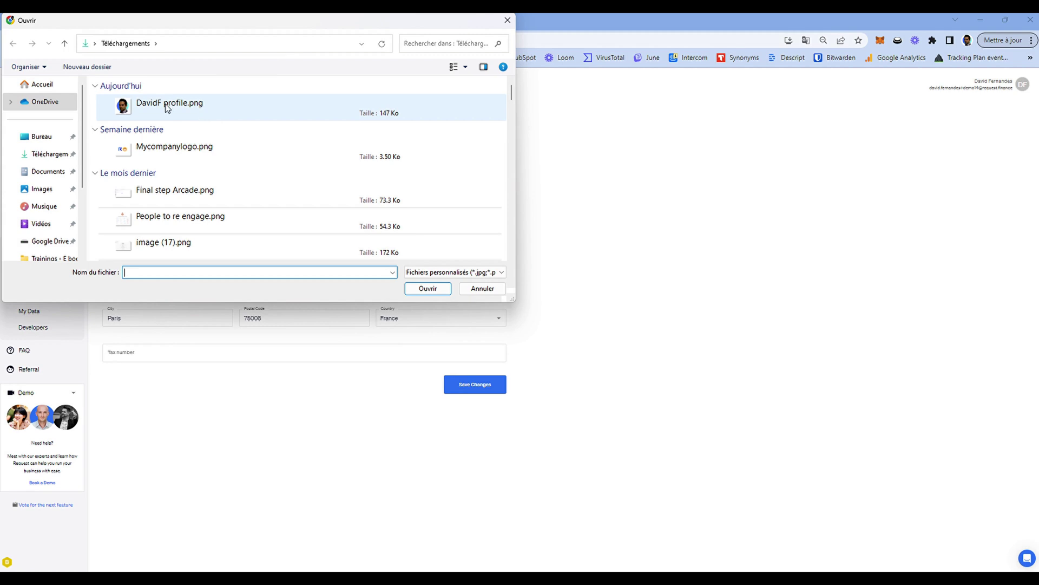
Upload Mycompanylogo.png from Downloads as the company logo.
left_click(161, 102)
left_click(167, 151)
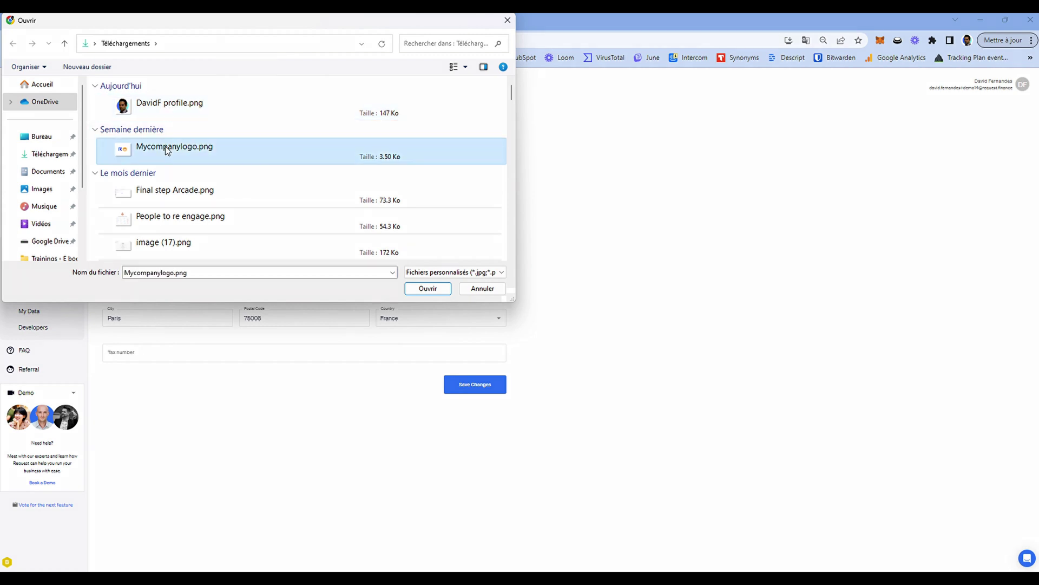
left_click(420, 290)
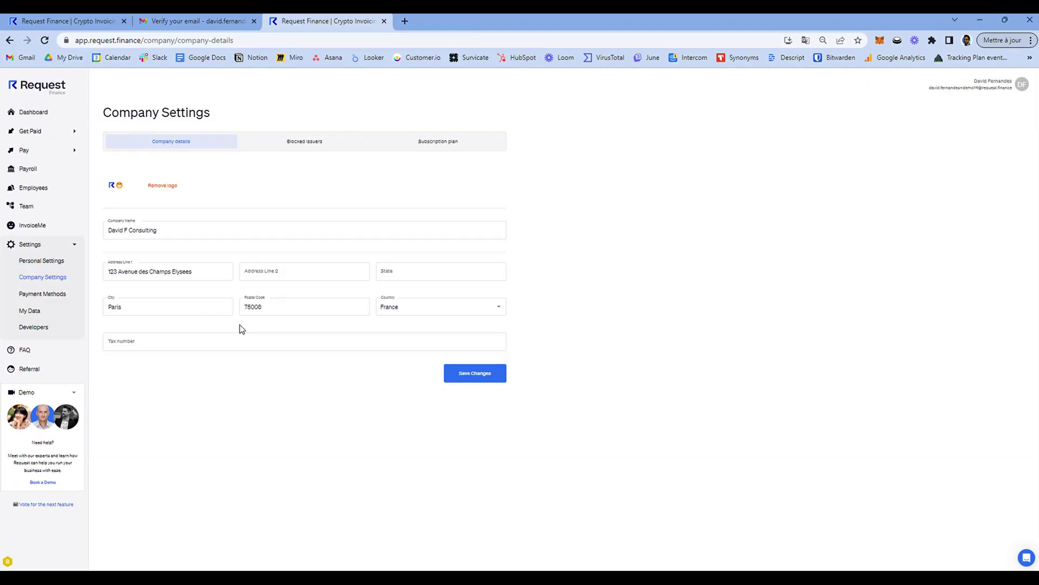
Save the company details and move on to the Payment Methods settings.
left_click(168, 345)
left_click(168, 344)
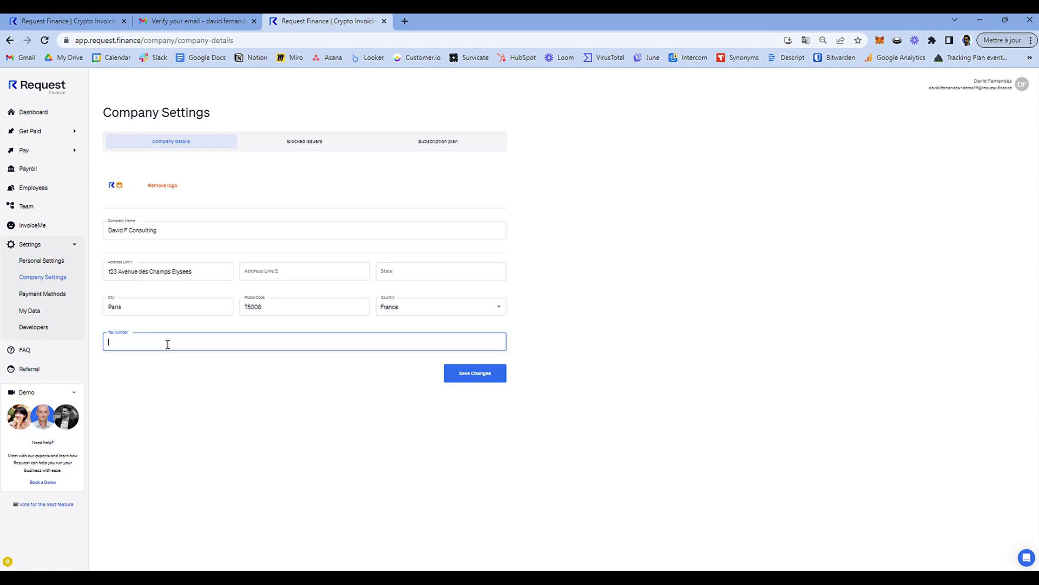
left_click(469, 384)
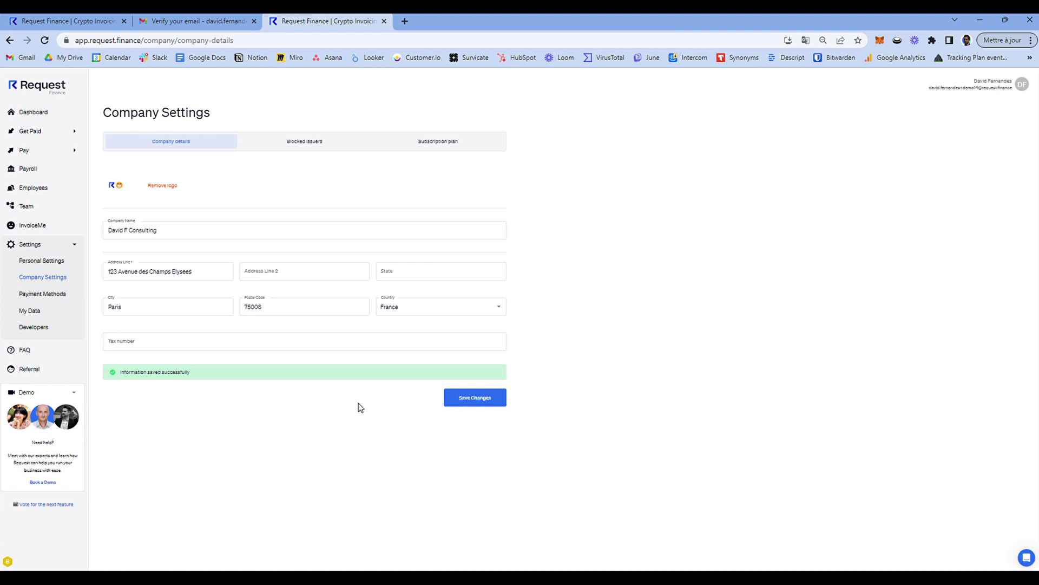
left_click(54, 294)
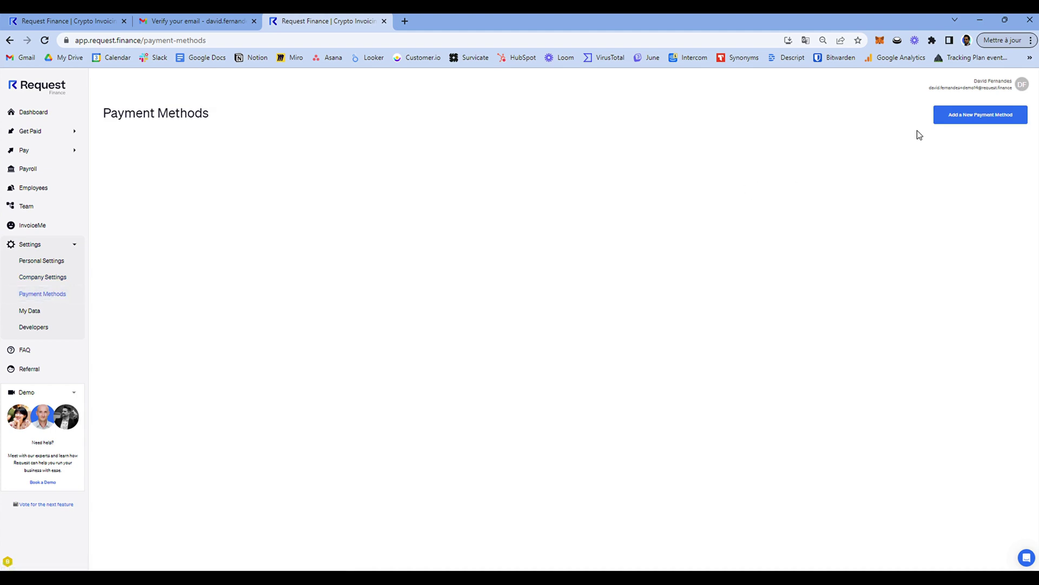
Add a new crypto payment method on the Polygon network named 'Polygon Wallet'.
left_click(958, 120)
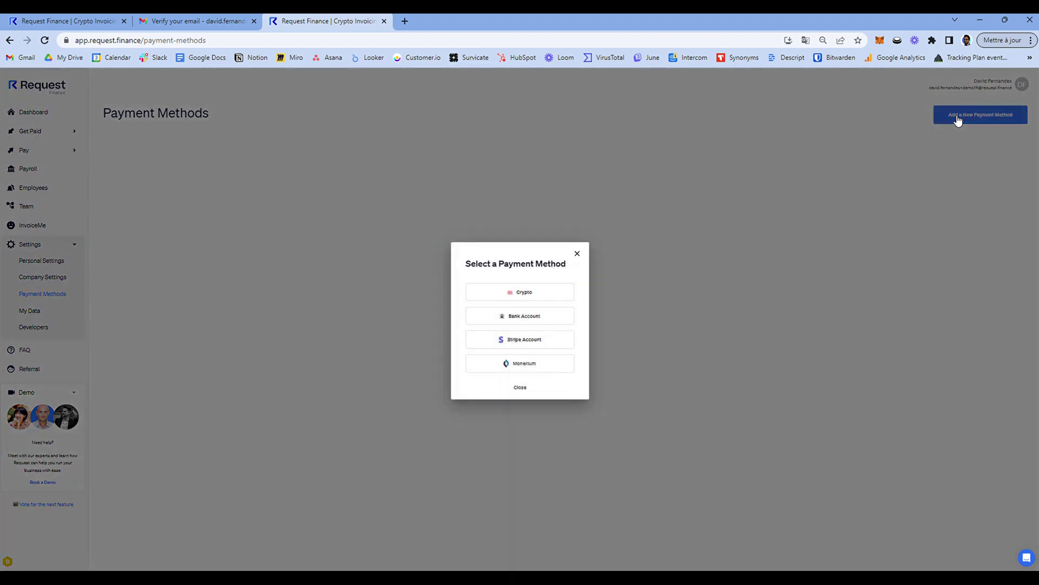
left_click(524, 292)
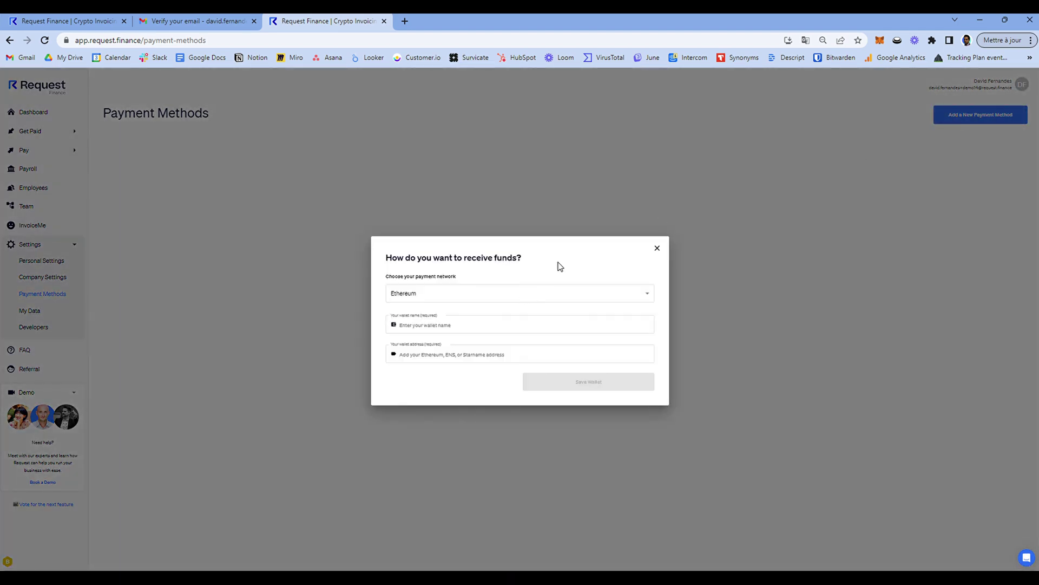
left_click(472, 299)
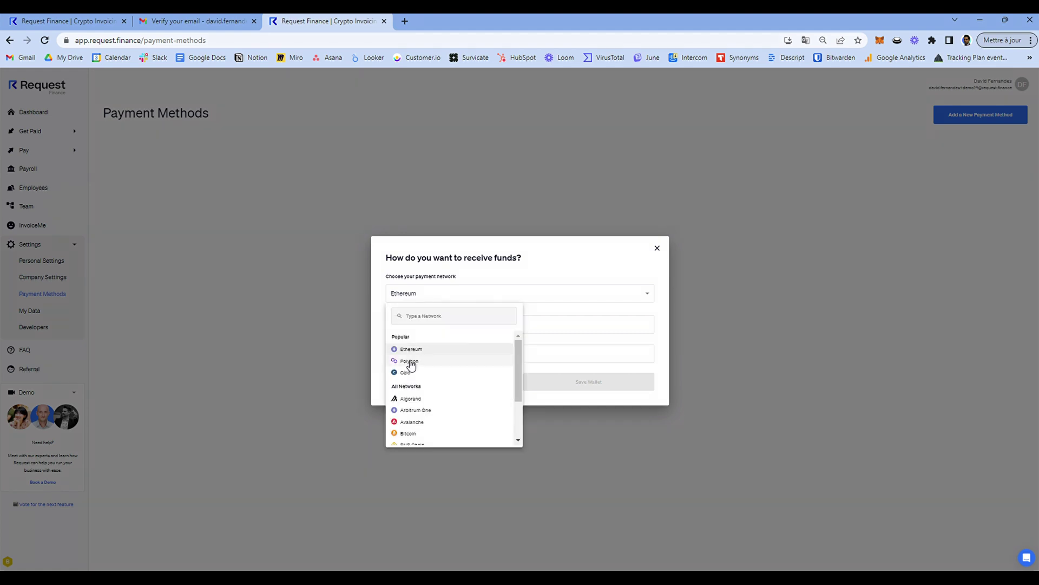
left_click(410, 361)
left_click(404, 325)
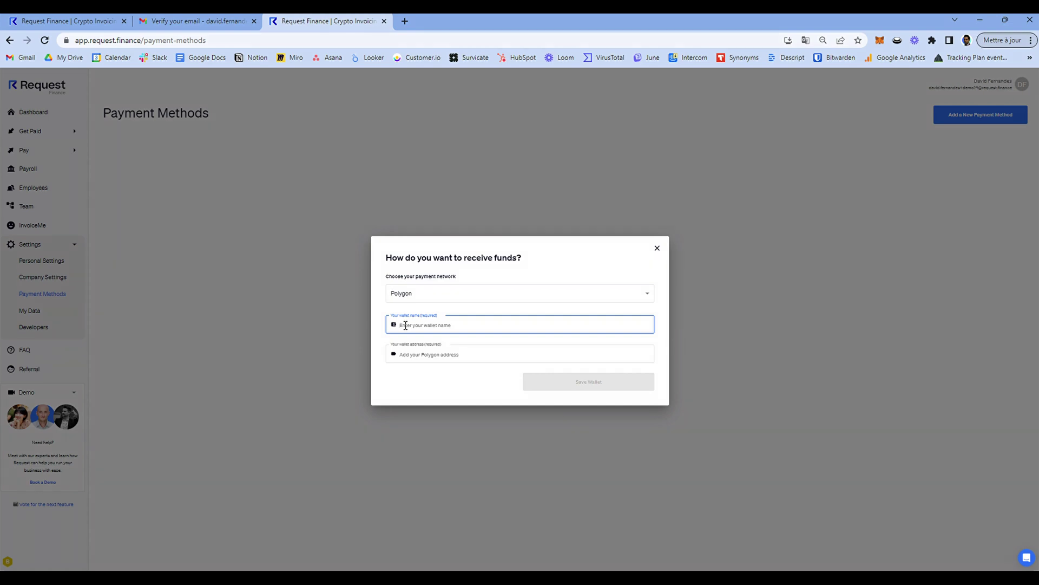
type("Polygon Wallet")
Paste the connected MetaMask wallet's address into the form and save the wallet.
left_click(401, 354)
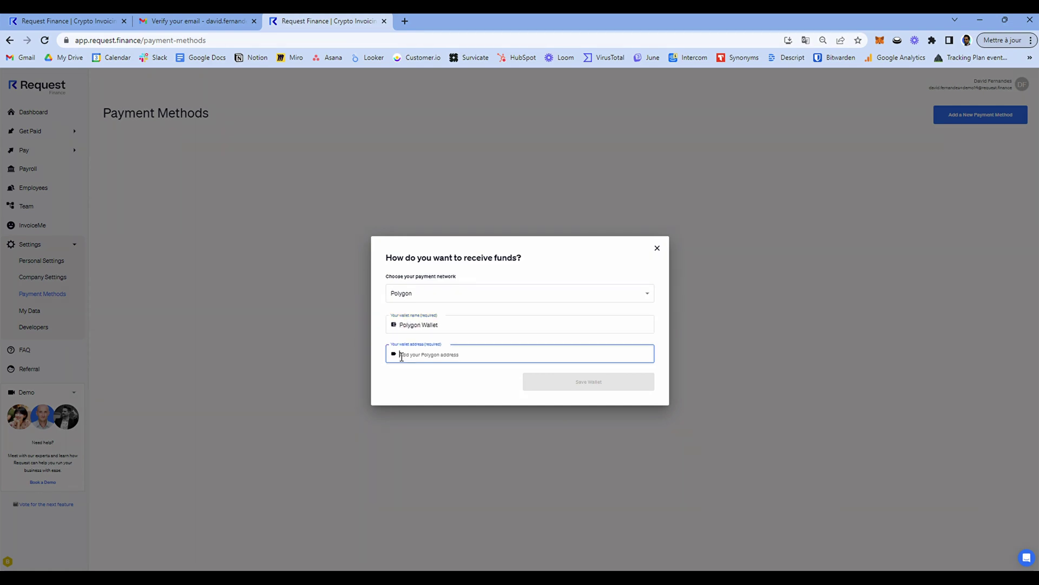
left_click(880, 40)
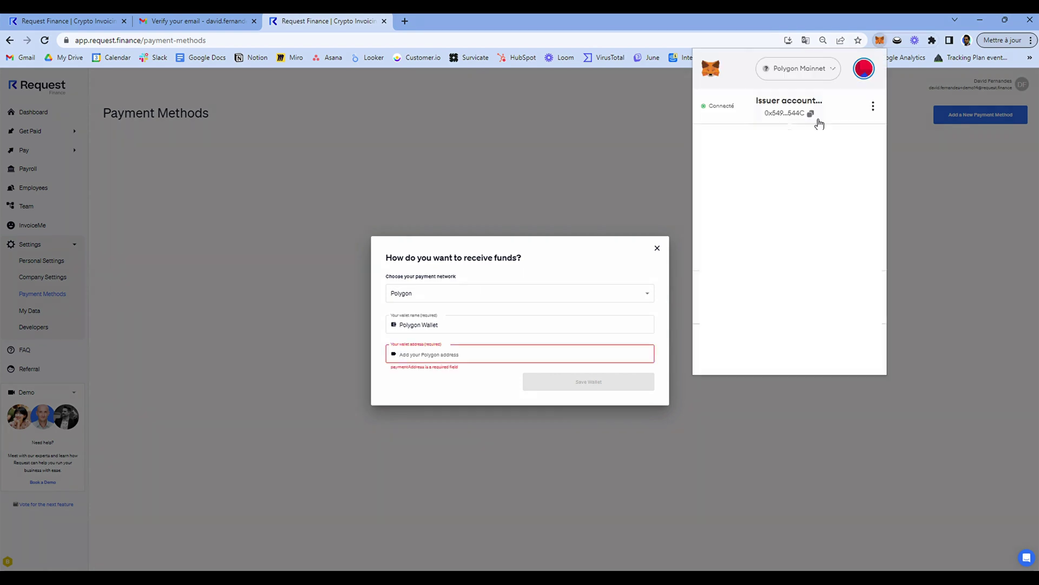
left_click(402, 355)
key("ctrl+v")
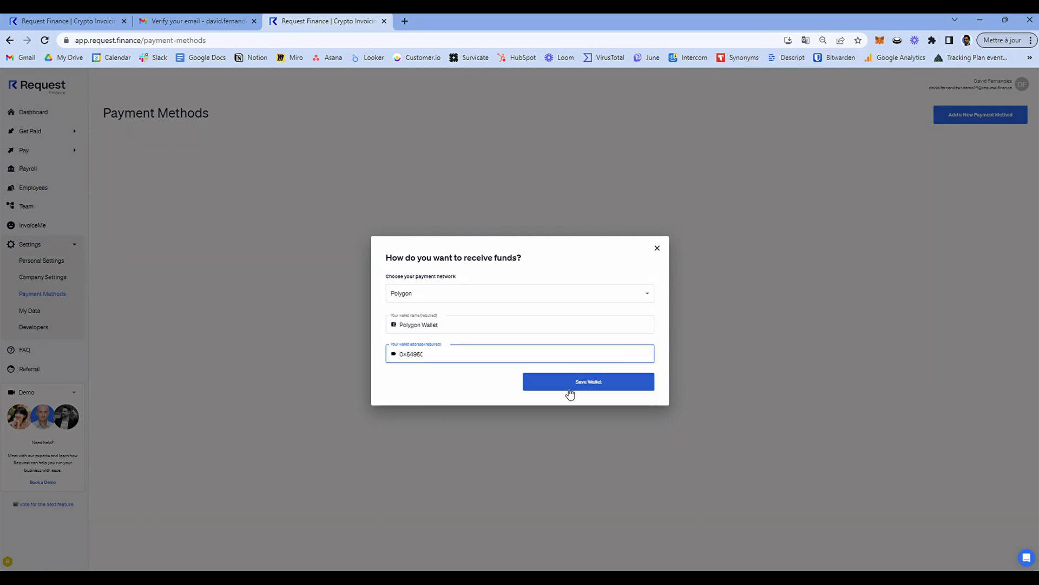
left_click(570, 389)
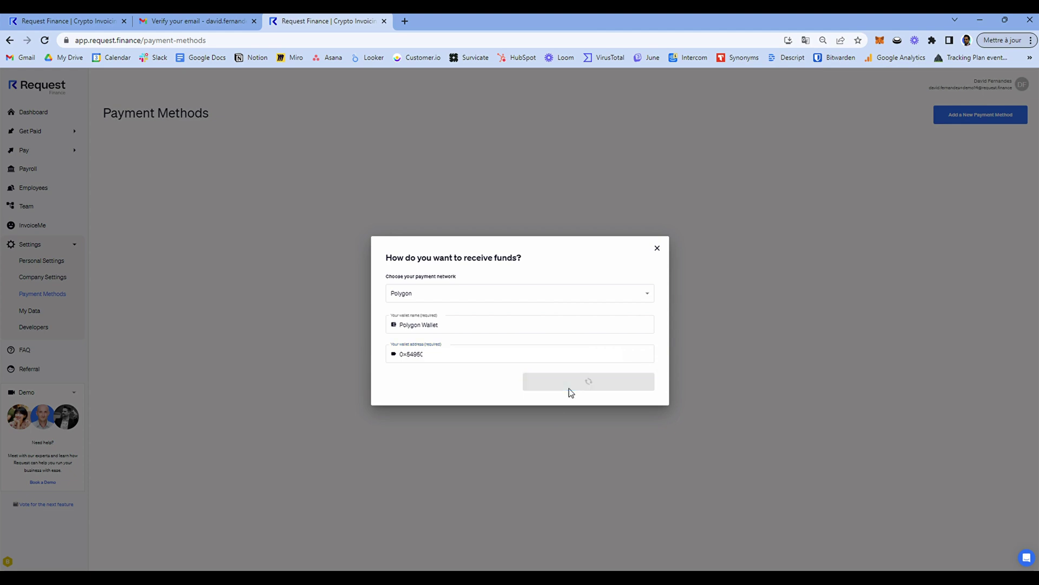